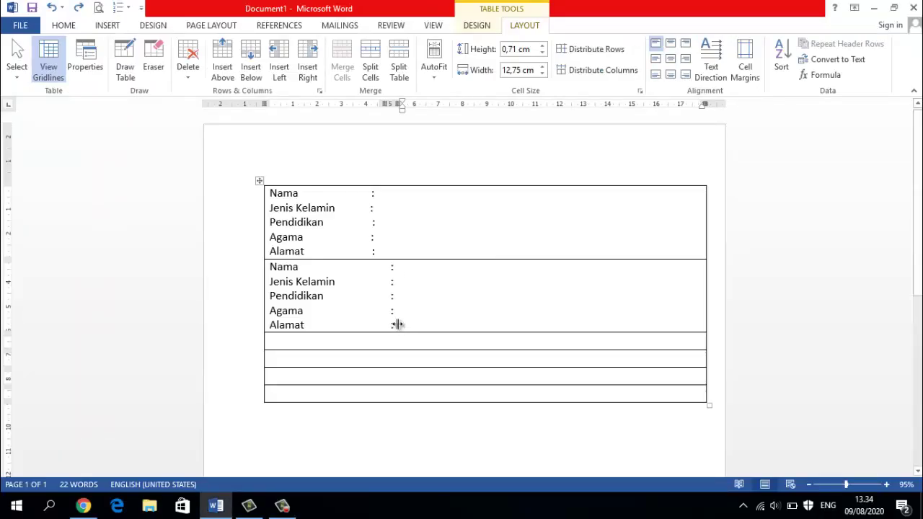
Make the first row's labels bold at font size 16
left_click_drag(271, 194, 401, 268)
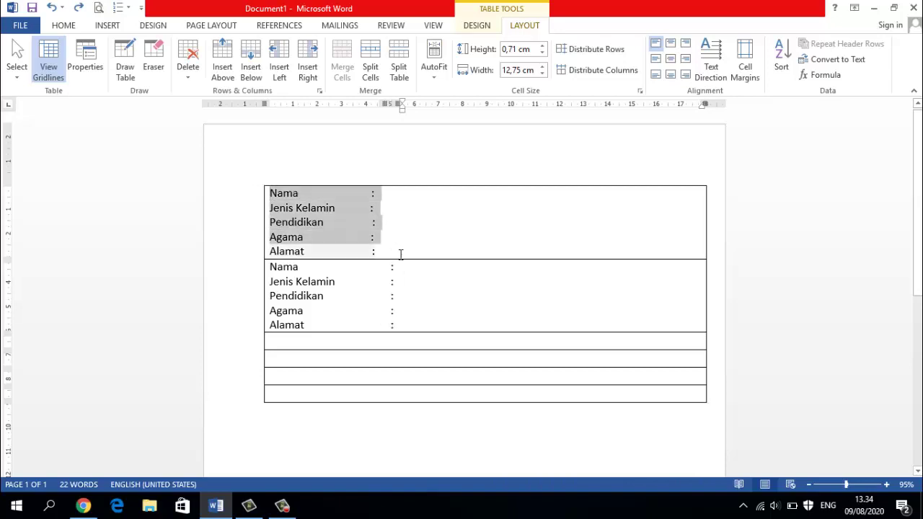
left_click(63, 25)
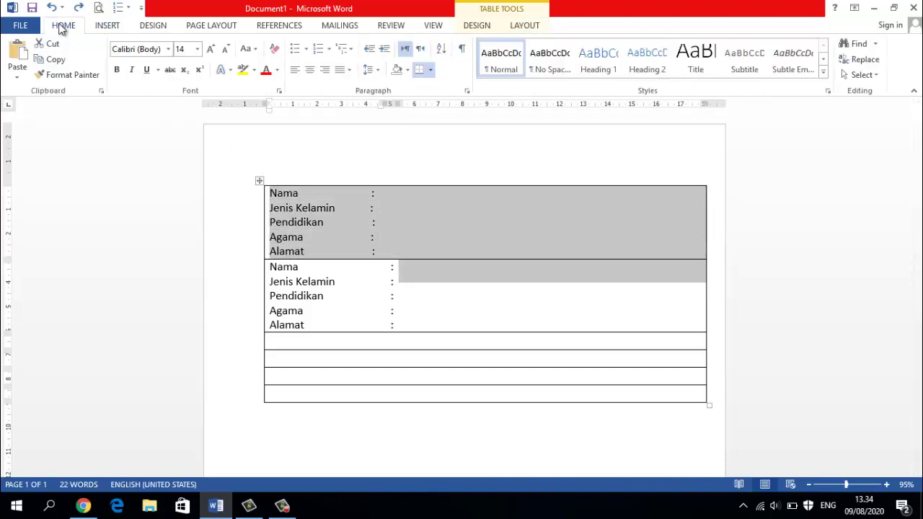
left_click(197, 49)
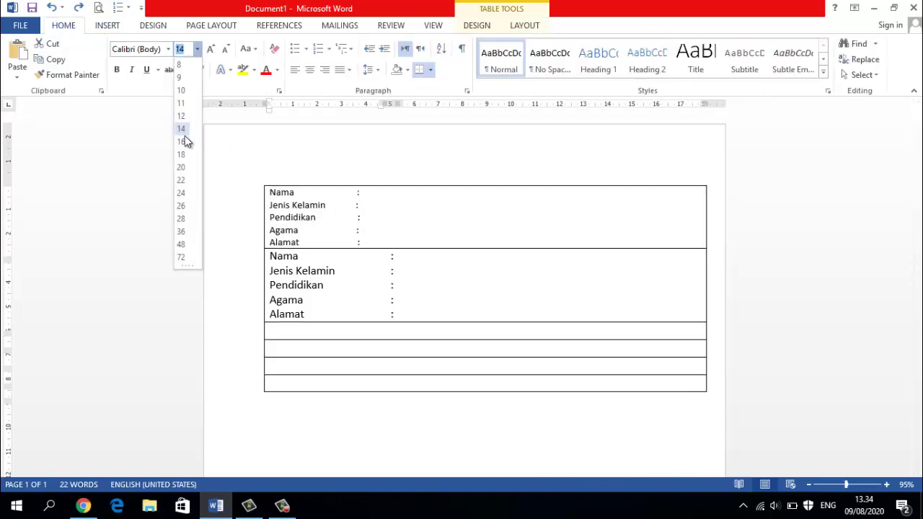
left_click(182, 142)
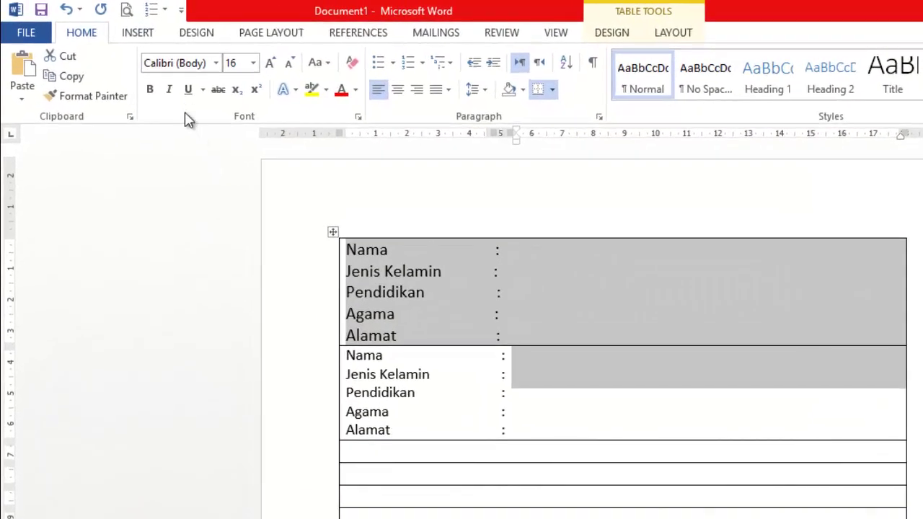
left_click(142, 84)
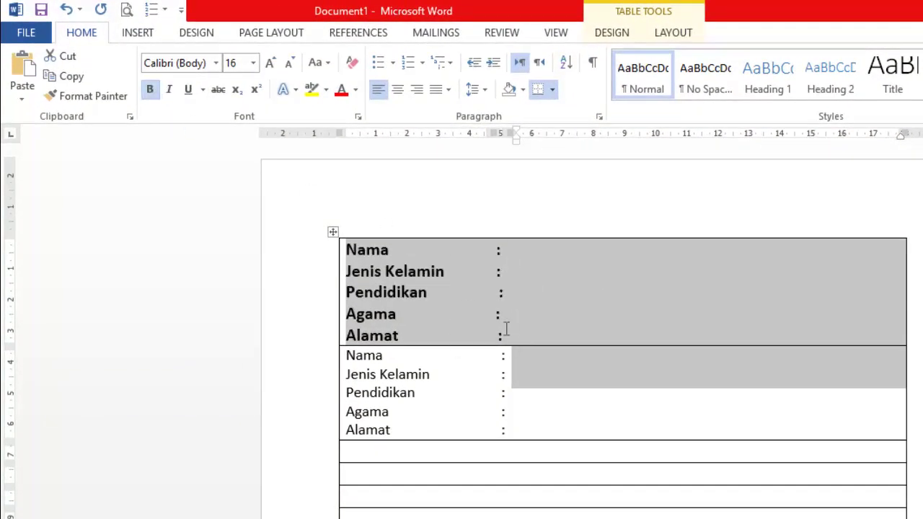
Set the second row's labels and colons to font size 18
left_click_drag(347, 357, 547, 433)
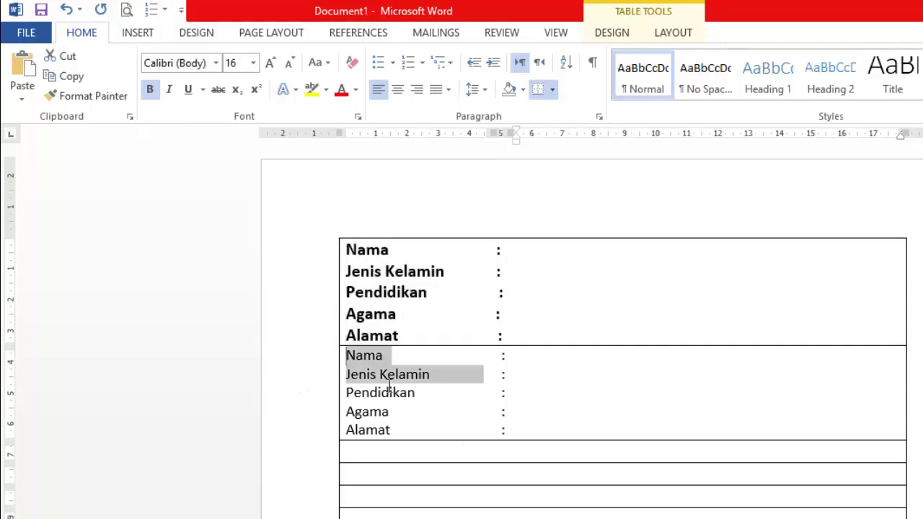
left_click(253, 63)
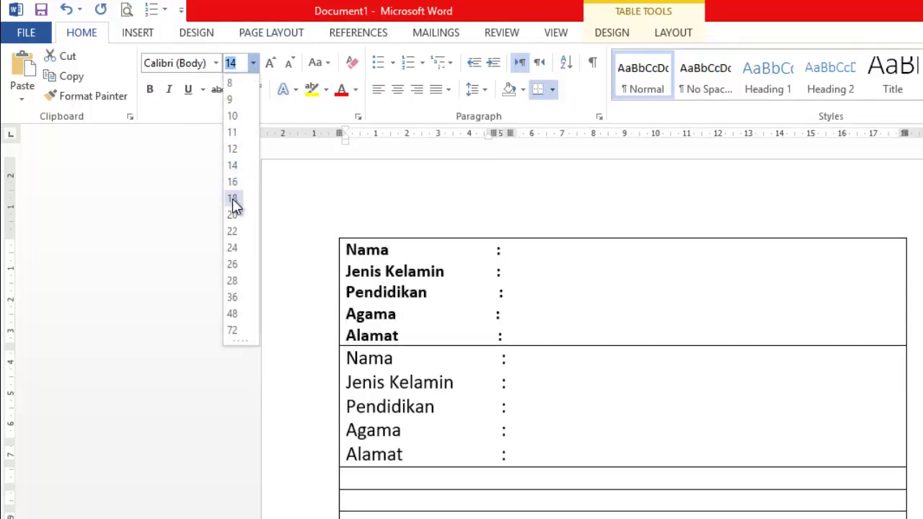
left_click(233, 199)
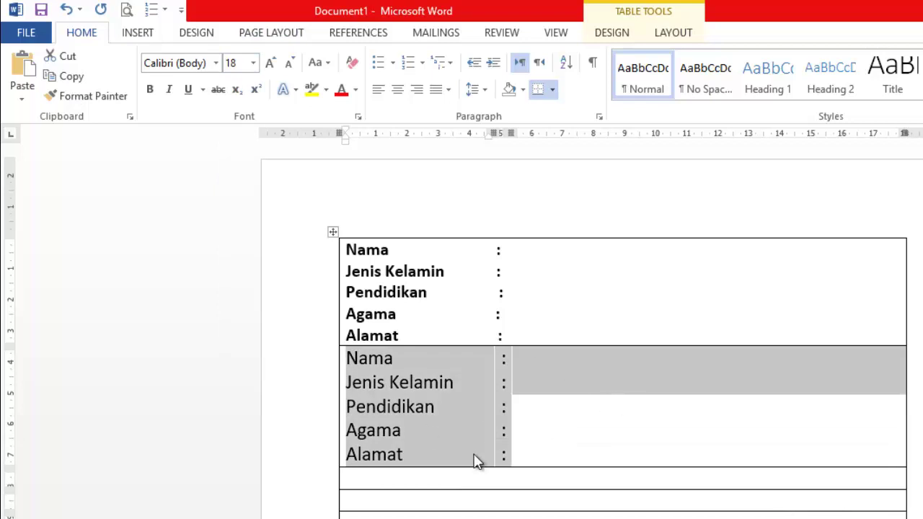
left_click(514, 369)
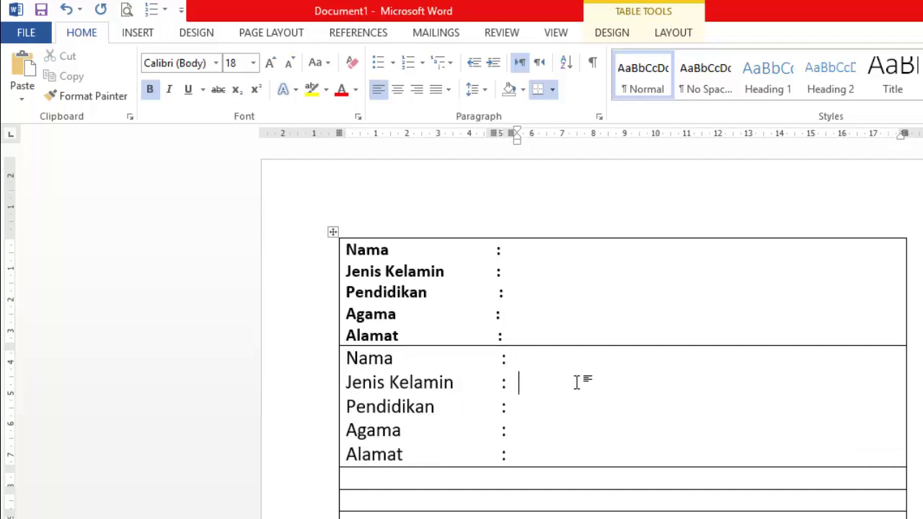
Delete the colons after Agama, Pendidikan and Nama in the bold first row
left_click(510, 334)
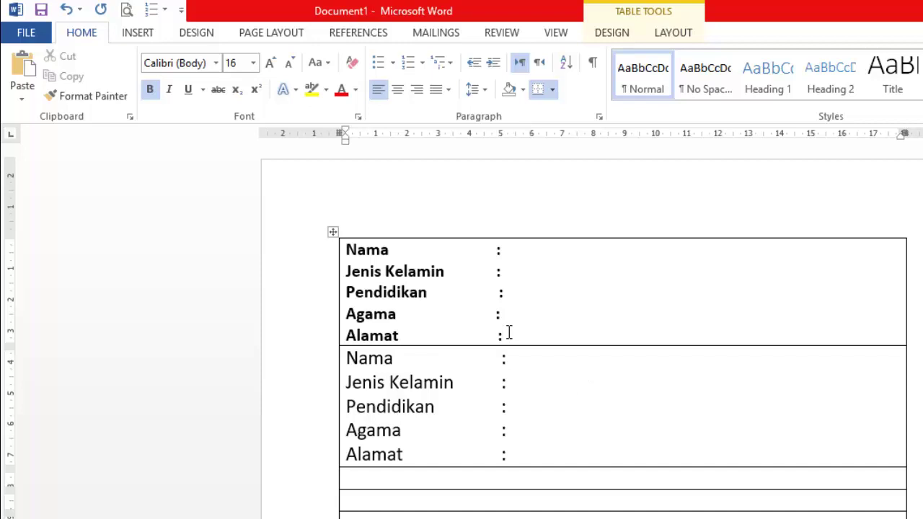
left_click(522, 315)
key("BackSpace")
key("BackSpace")
left_click(515, 278)
key("BackSpace")
Retype colons after Nama, Jenis Kelamin, Pendidikan, Agama and Alamat, padded with spaces to align
left_click(391, 250)
left_click(447, 271)
type(":")
key("BackSpace")
type(": Pendidikan")
type("           : Agama                   ")
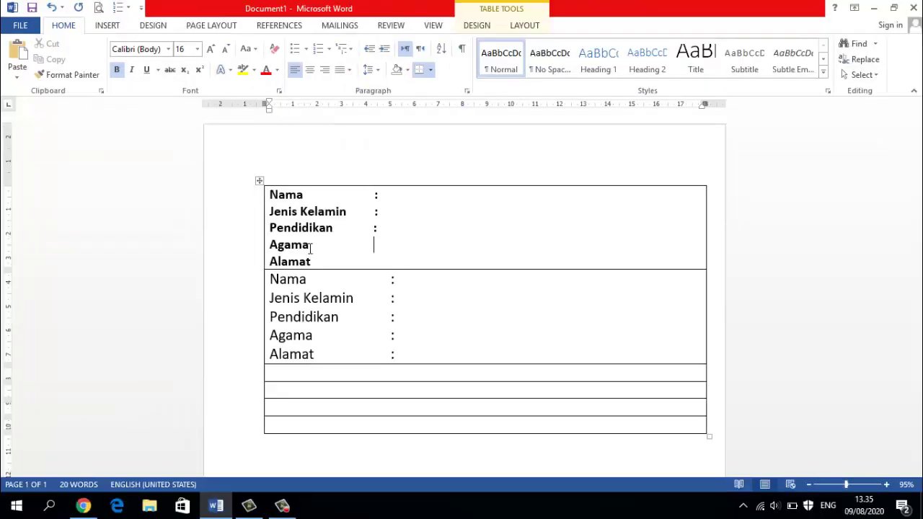
type(": Alamat")
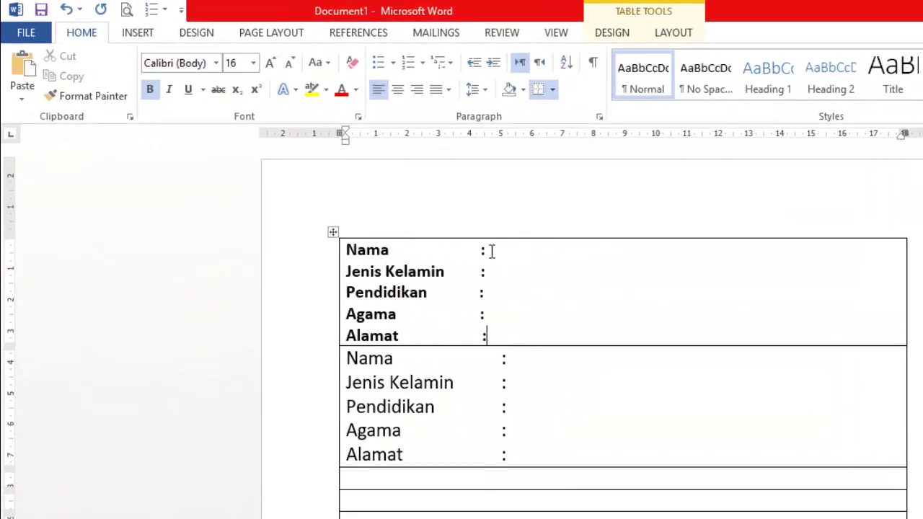
type("                  :")
Delete the colons after Agama, Pendidikan and Nama again
left_click(501, 315)
key("BackSpace")
left_click(489, 291)
key("BackSpace")
left_click(490, 251)
Switch to the Draw Table pen from the table Layout options
left_click(131, 36)
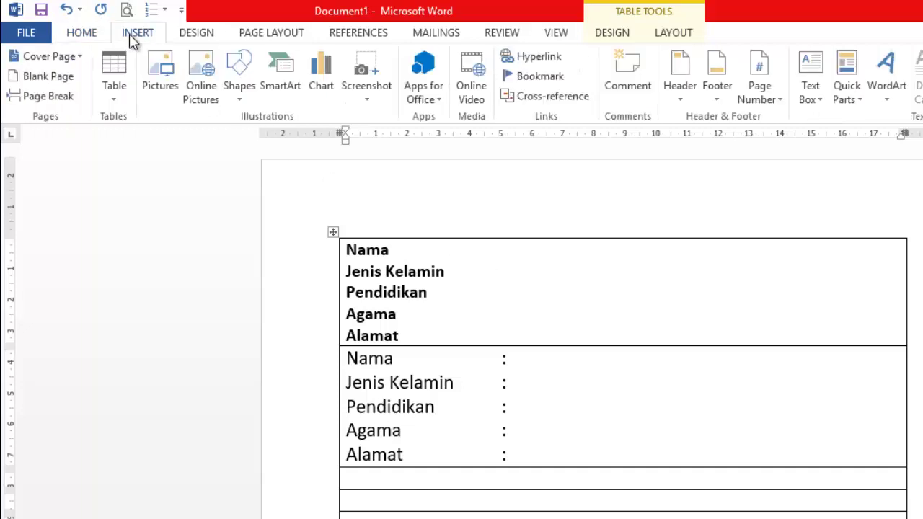
left_click(114, 102)
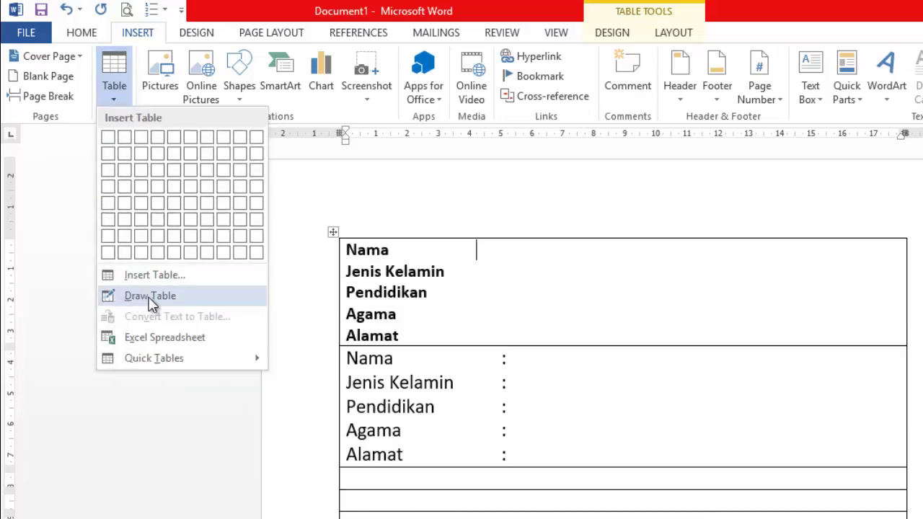
left_click(615, 37)
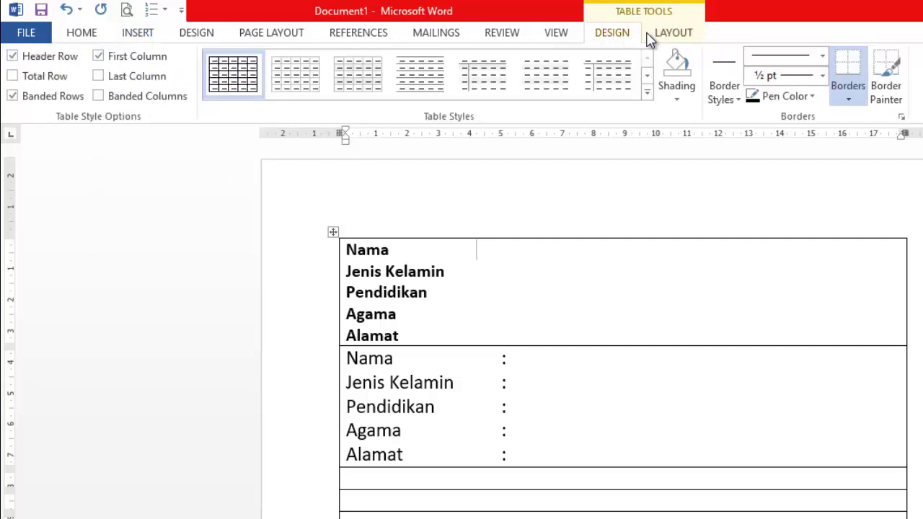
left_click(673, 36)
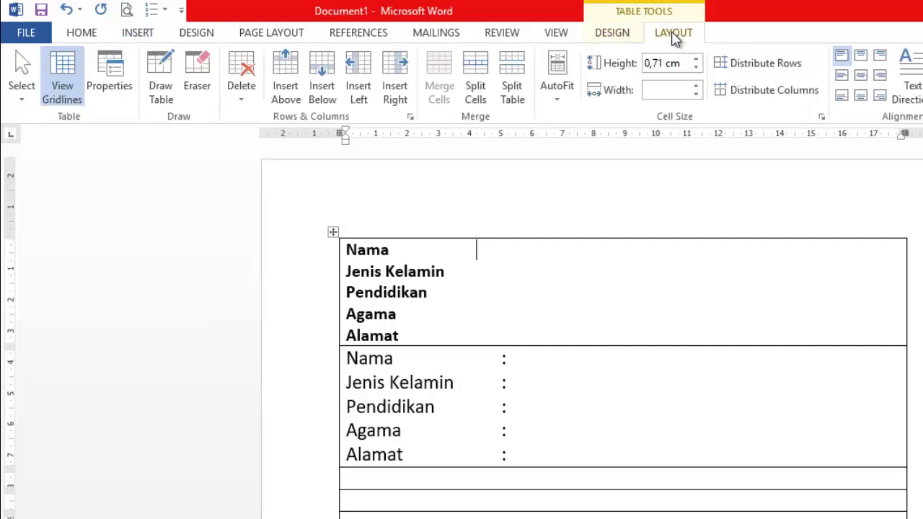
left_click(163, 81)
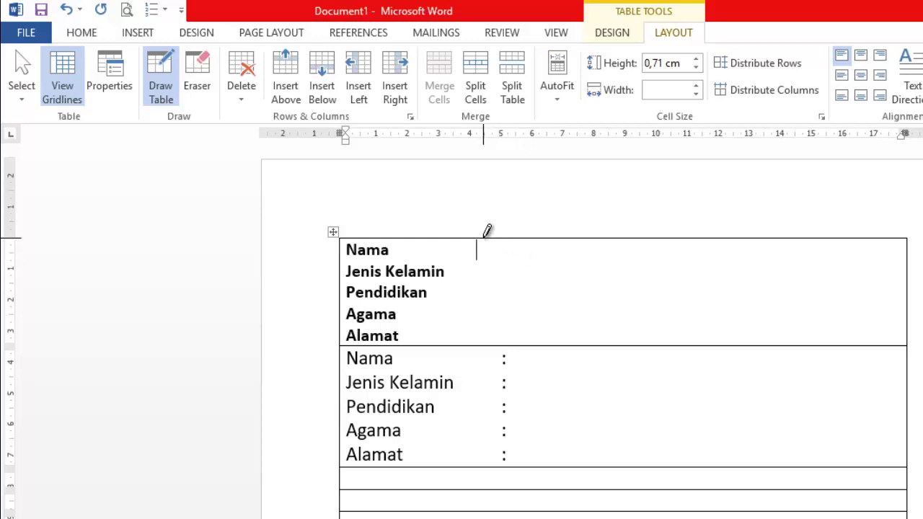
Draw two vertical borders in row 1 and shift them to form a narrow middle column
left_click_drag(486, 236, 491, 322)
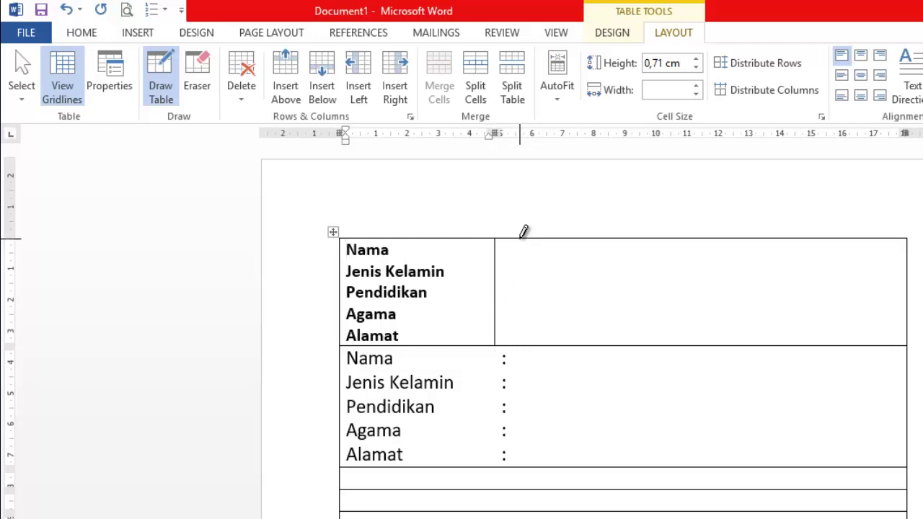
left_click_drag(524, 231, 527, 310)
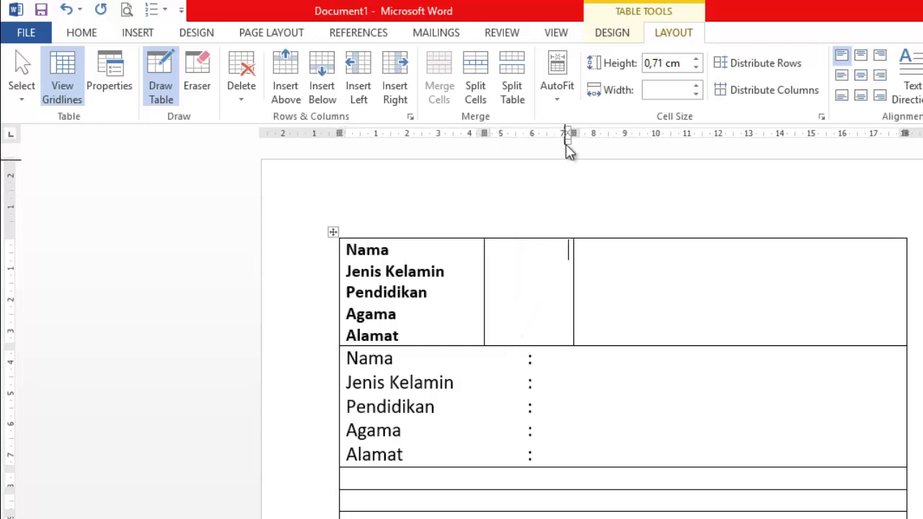
left_click_drag(574, 133, 514, 139)
left_click_drag(508, 143, 503, 144)
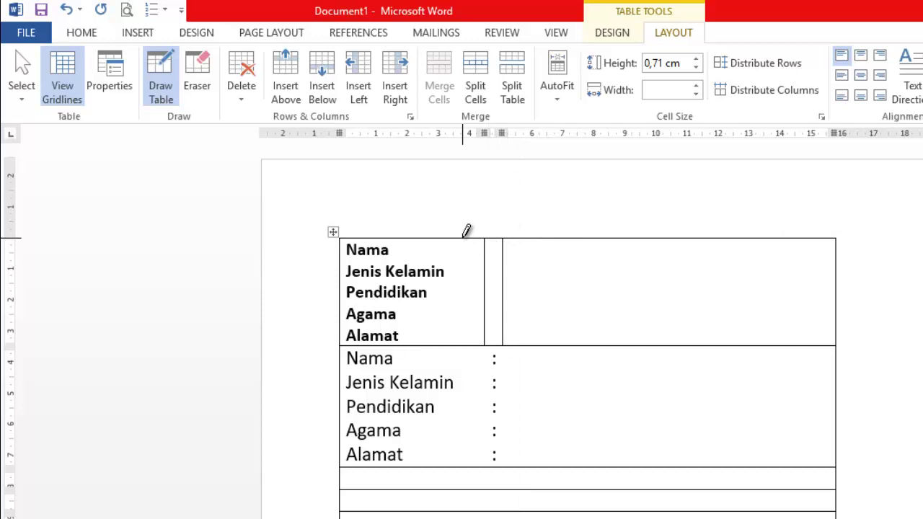
key("Escape")
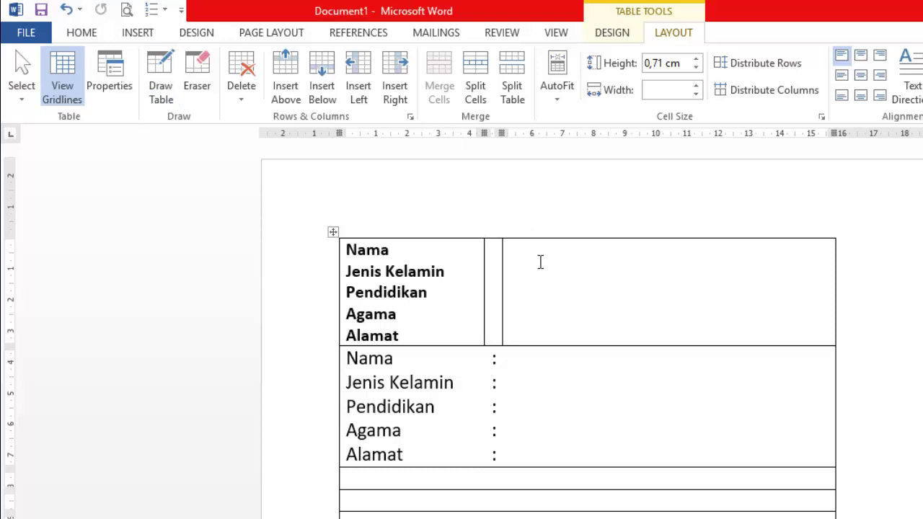
Type a colon on each of the five lines in the narrow middle cell
left_click(497, 249)
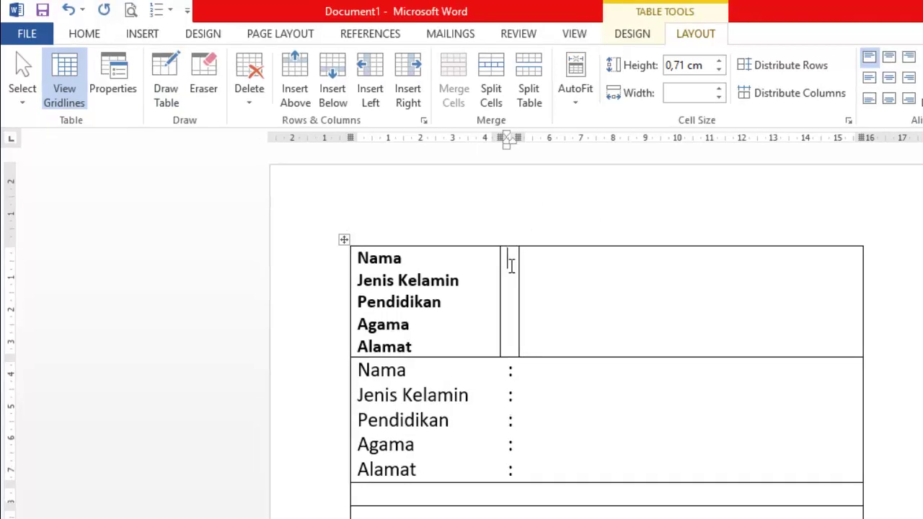
type(": ")
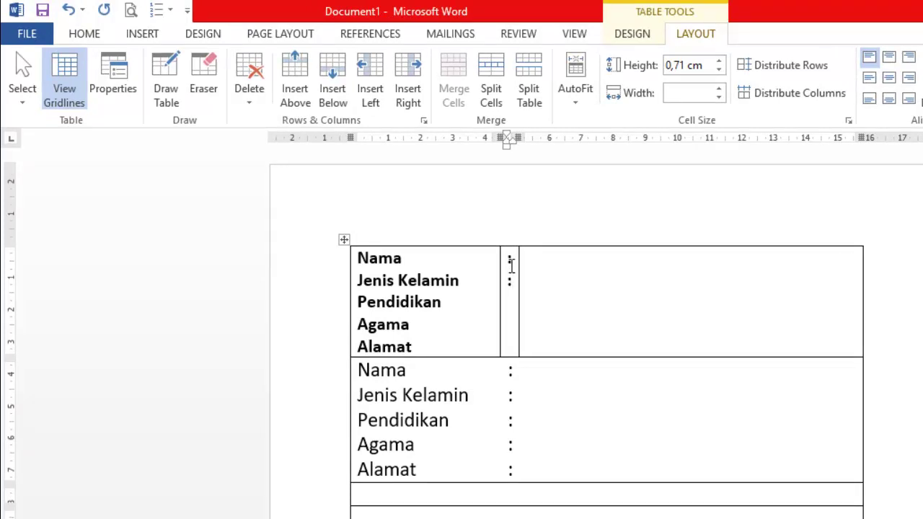
type(":")
key("Return")
type(":")
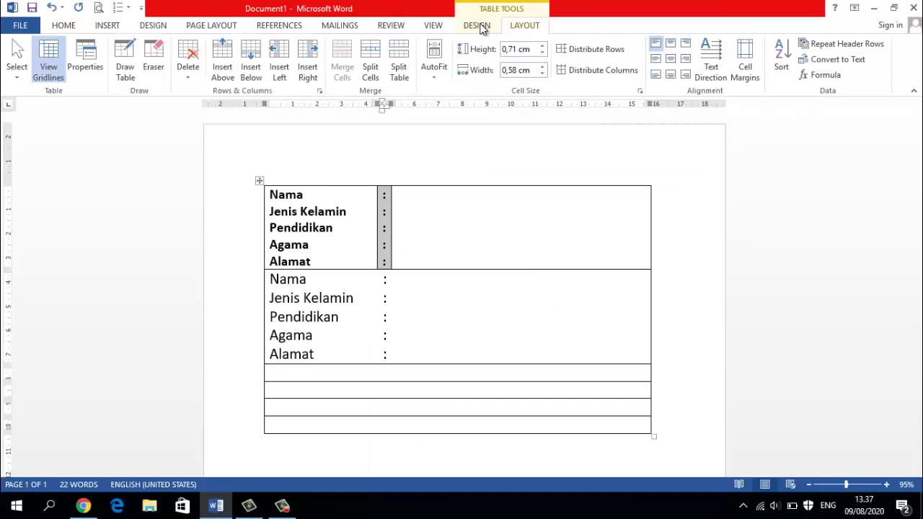
Set the border pen colour to white and paint over the colon column's vertical borders
left_click(476, 25)
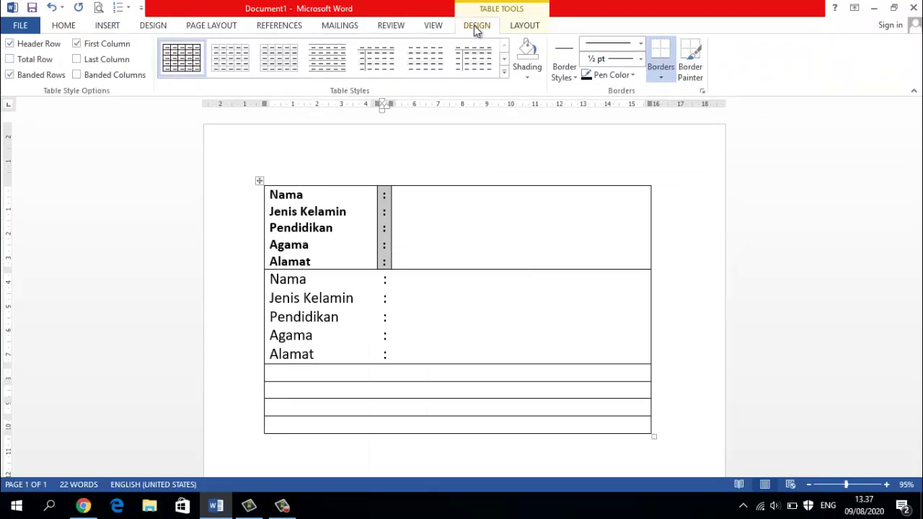
left_click(633, 76)
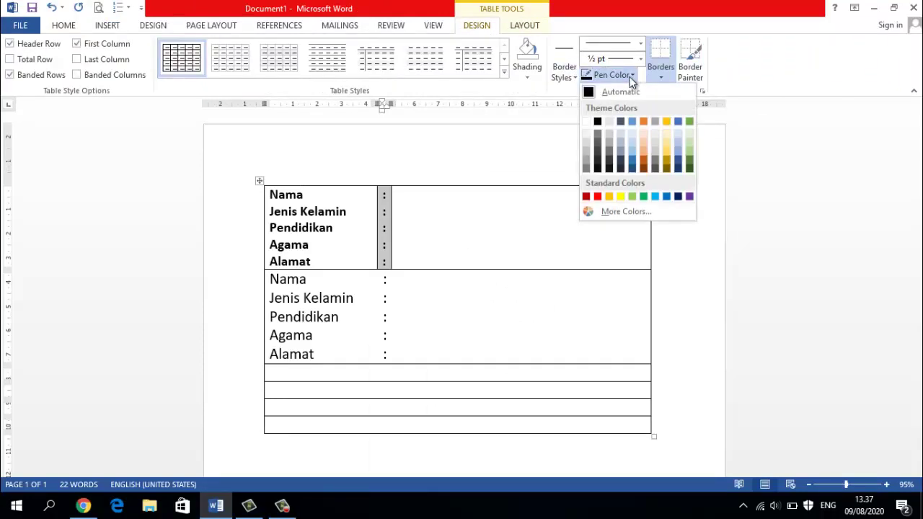
left_click(586, 121)
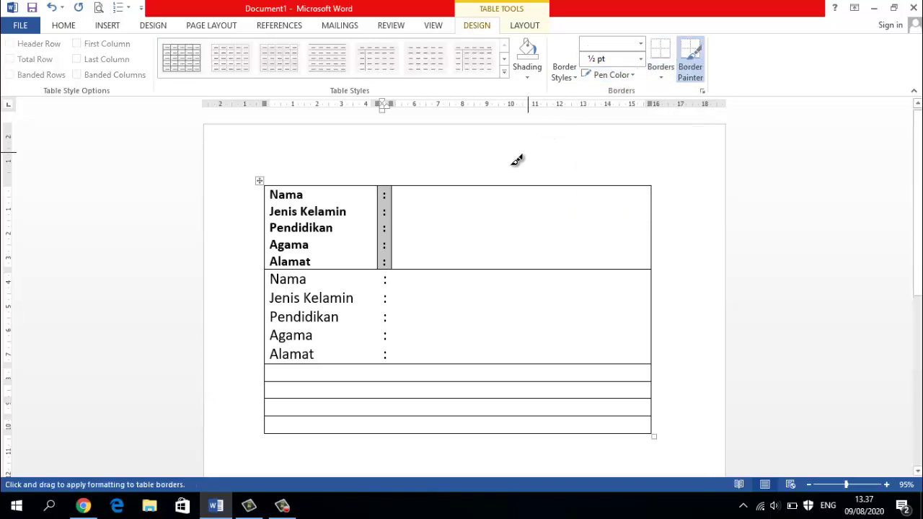
left_click(393, 229)
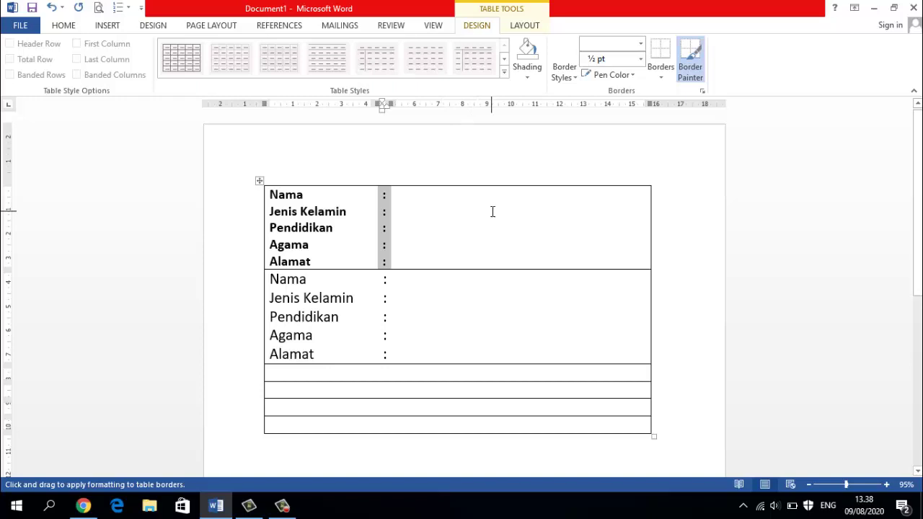
key("Escape")
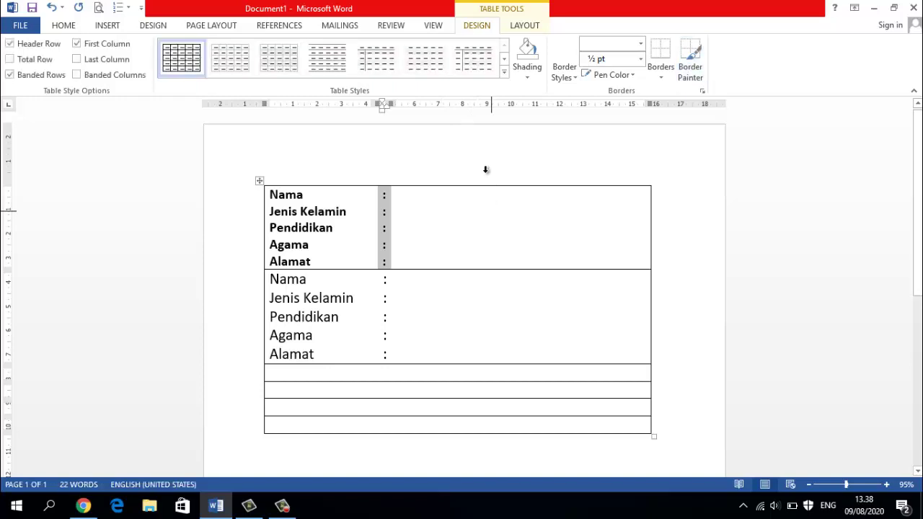
left_click(485, 182)
left_click(671, 248)
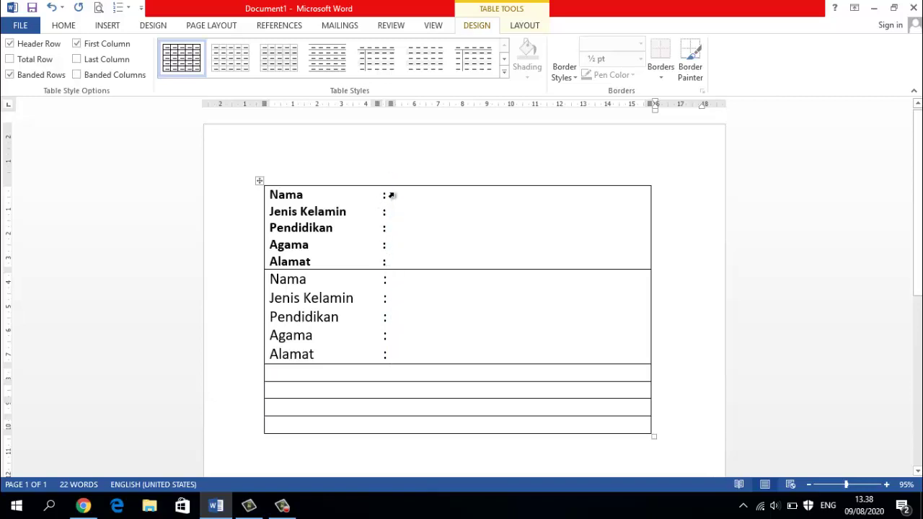
mouse_move(370, 173)
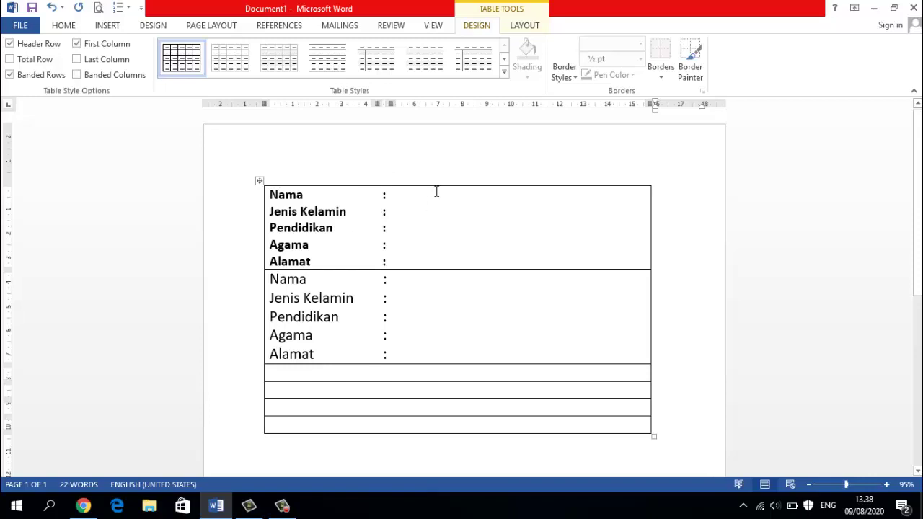